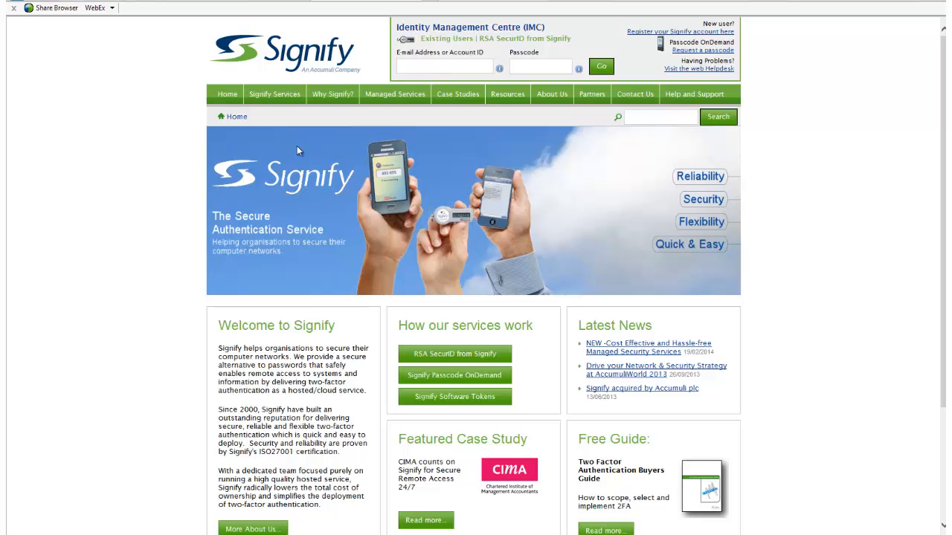
Log in to the Identity Management Centre with the administrator's e-mail address and passcode.
click(415, 65)
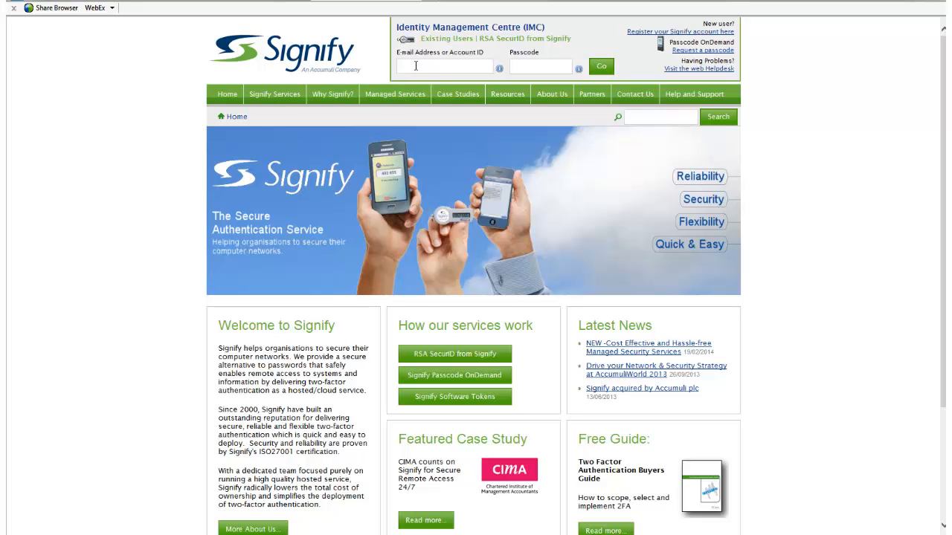
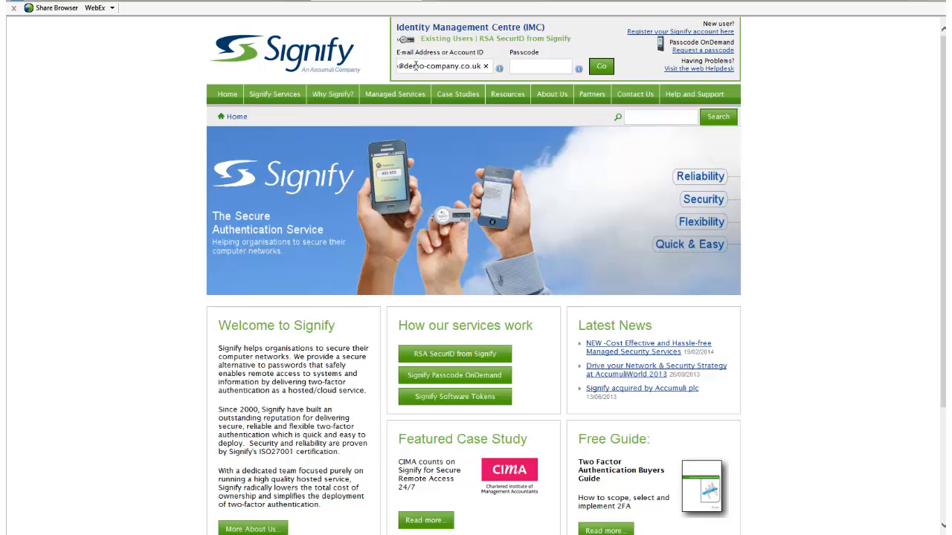
key(Tab)
key(Return)
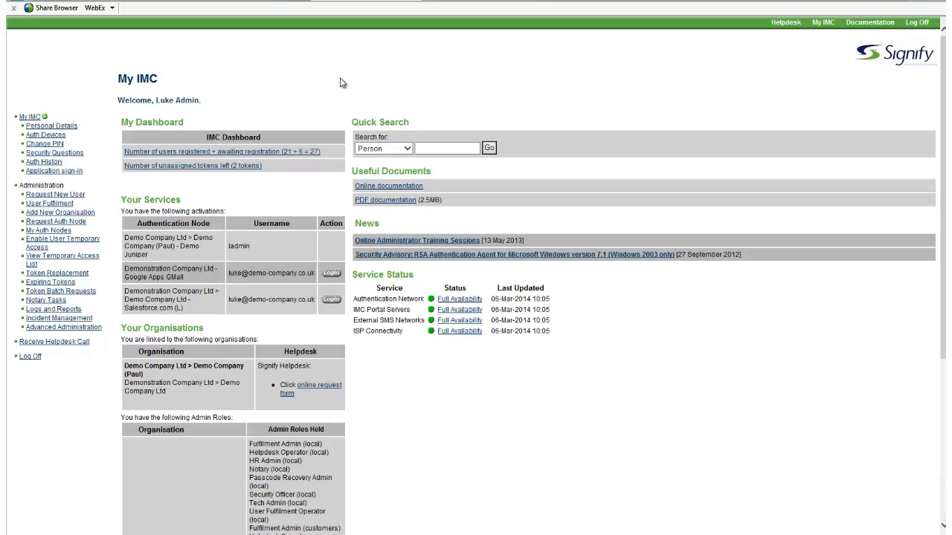
Start a new user request for the Cambridge organisation and proceed to its user details form.
click(64, 196)
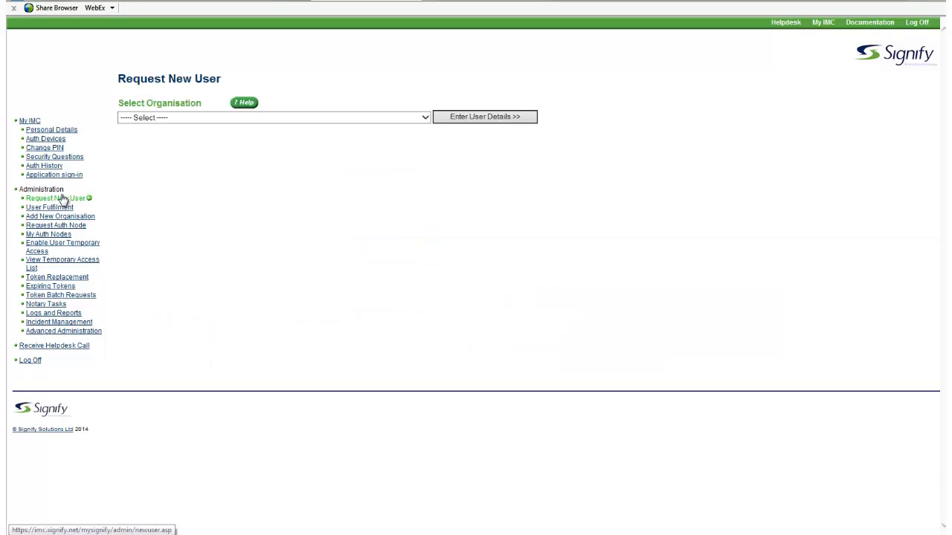
click(424, 119)
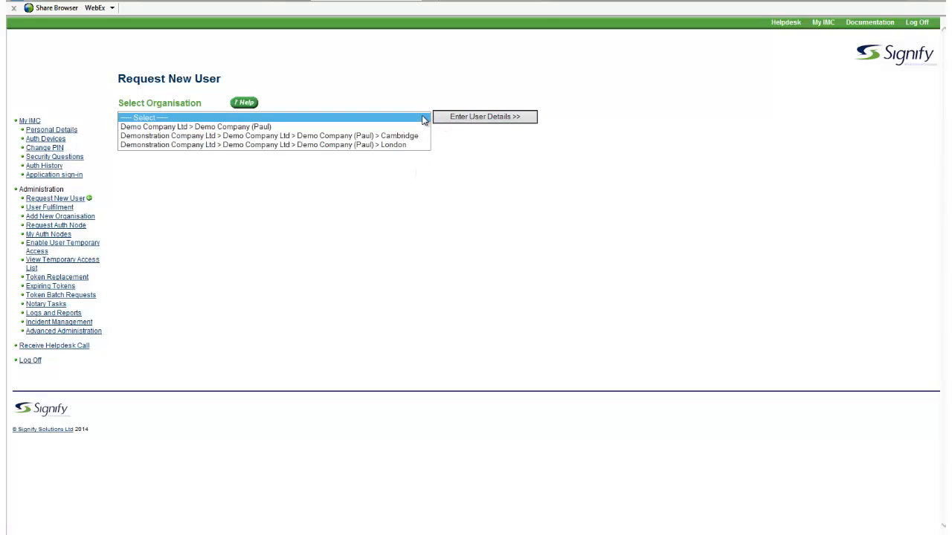
click(364, 137)
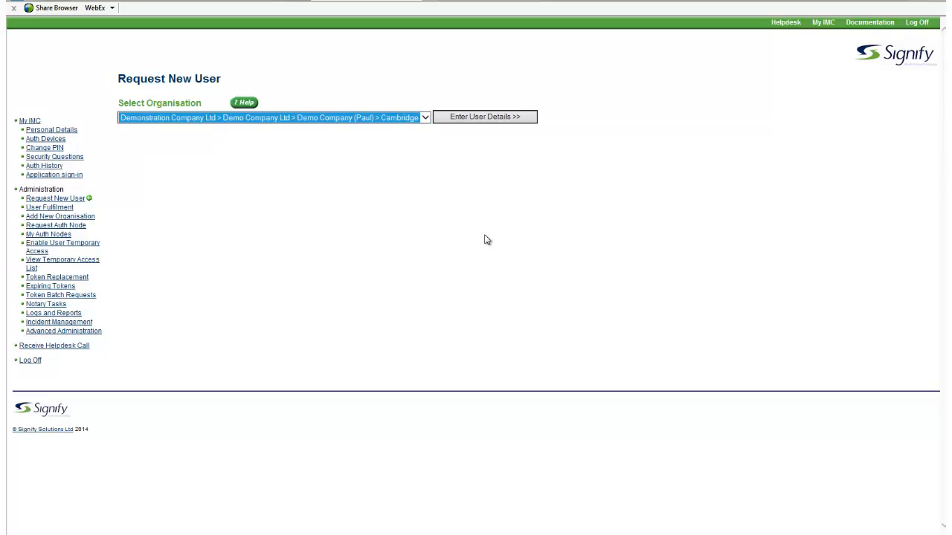
click(482, 117)
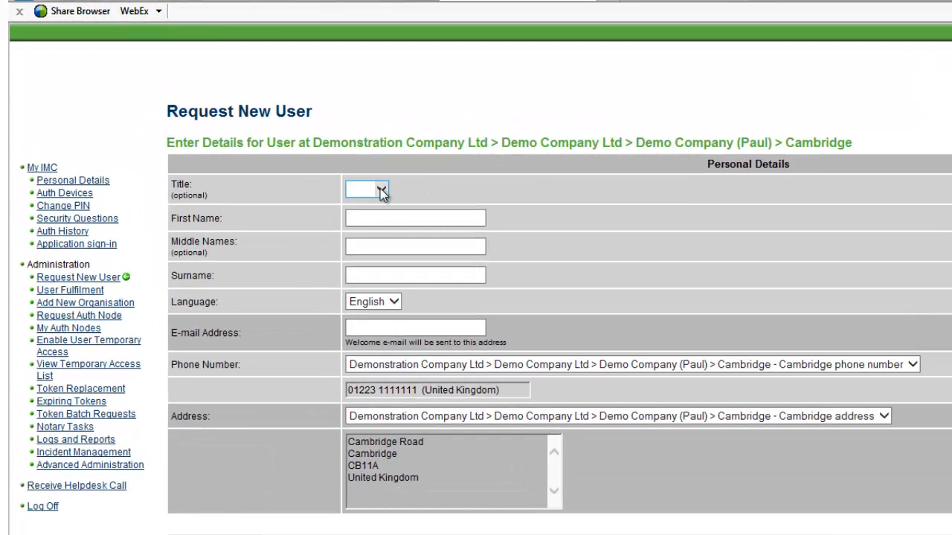
Set the new user's title to Mr and fill in their first name and surname.
click(381, 191)
click(373, 201)
click(370, 217)
text(John)
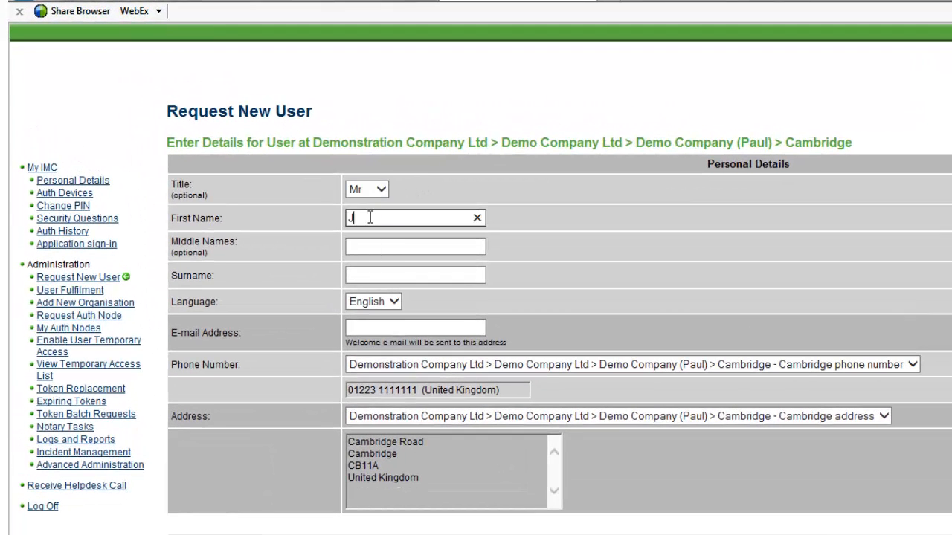
key(Tab)
key(Tab)
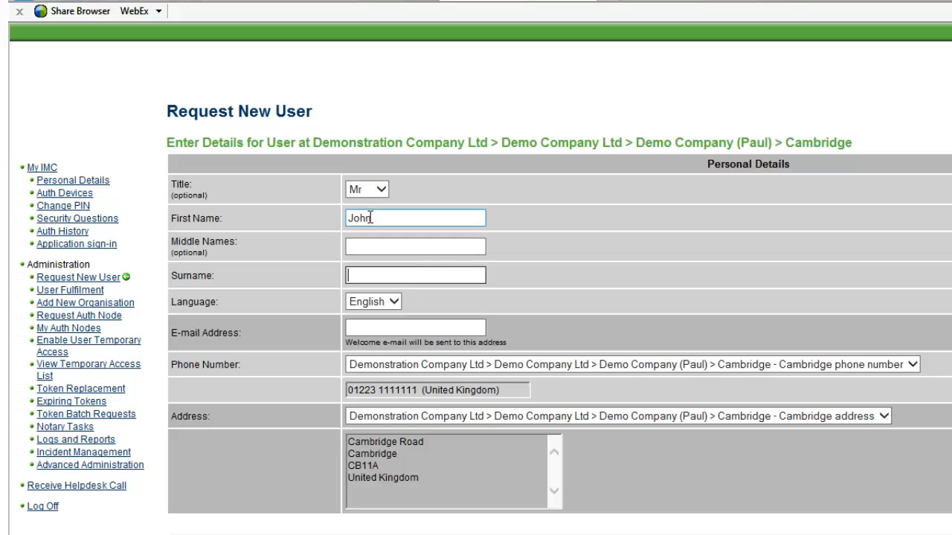
text(Smith)
Fill in the new user's e-mail address for the welcome message.
click(361, 329)
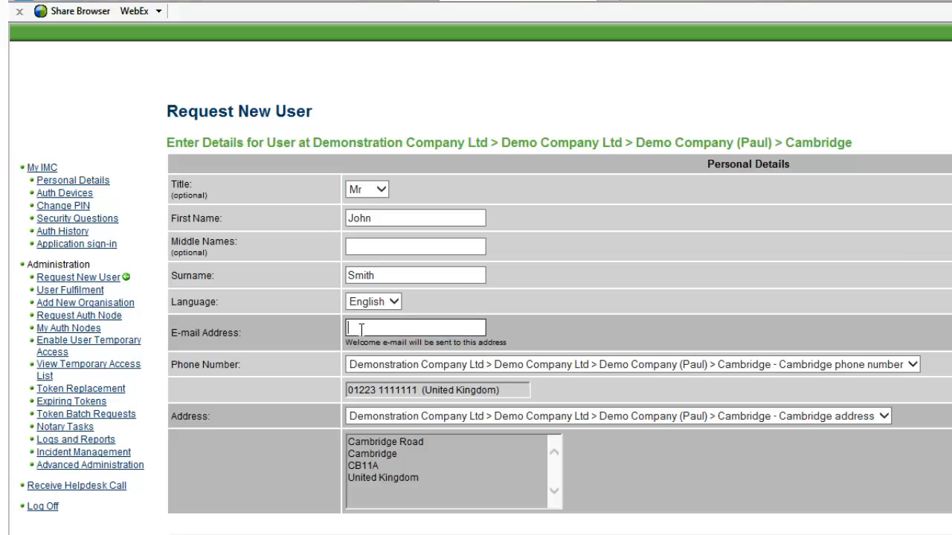
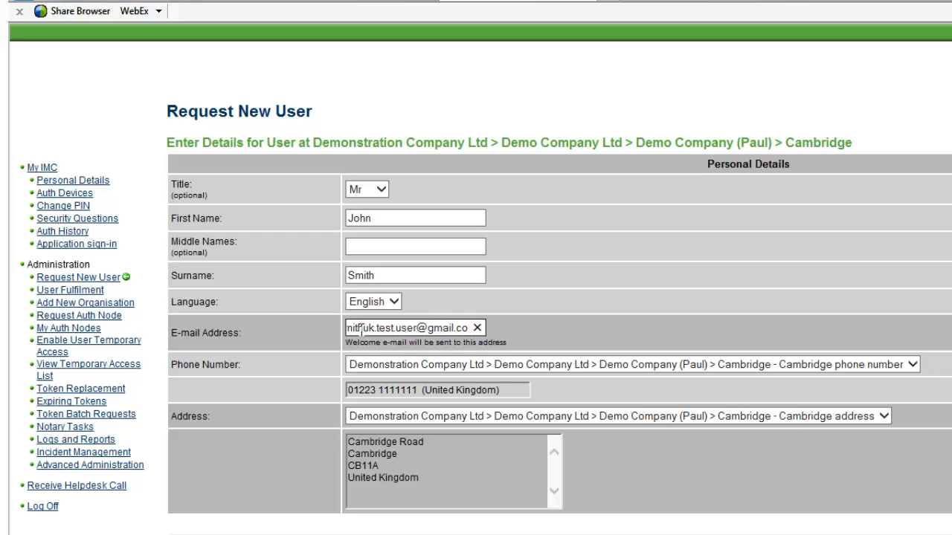
click(290, 488)
Set the authentication device to Passcode OnDemand Device on a Mobile Phone, using Strong PIN Mode.
scroll(289, 489, down, 1)
scroll(290, 488, down, 1)
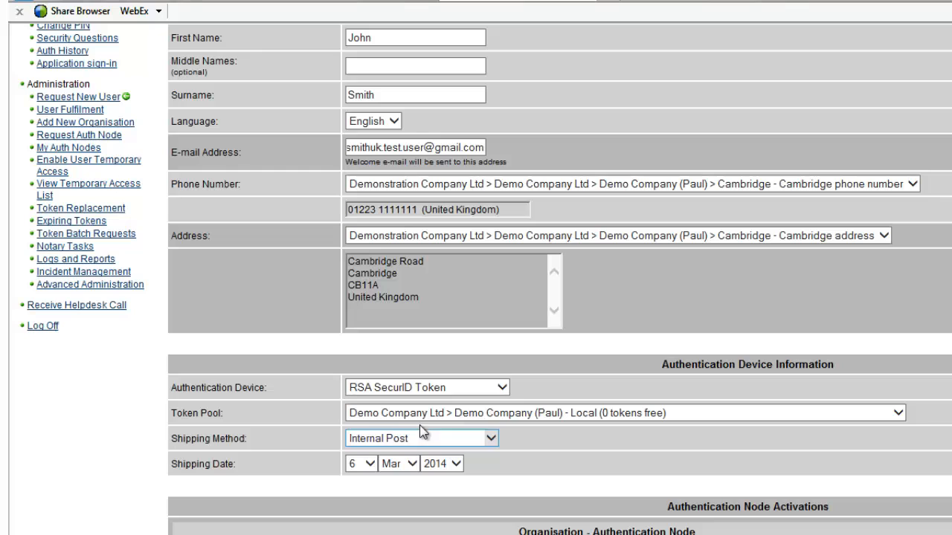
click(507, 385)
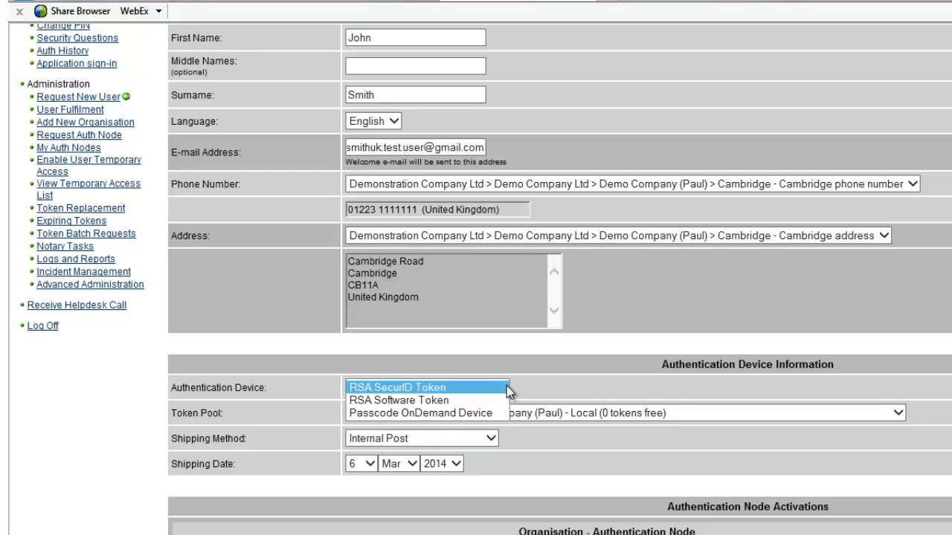
click(499, 411)
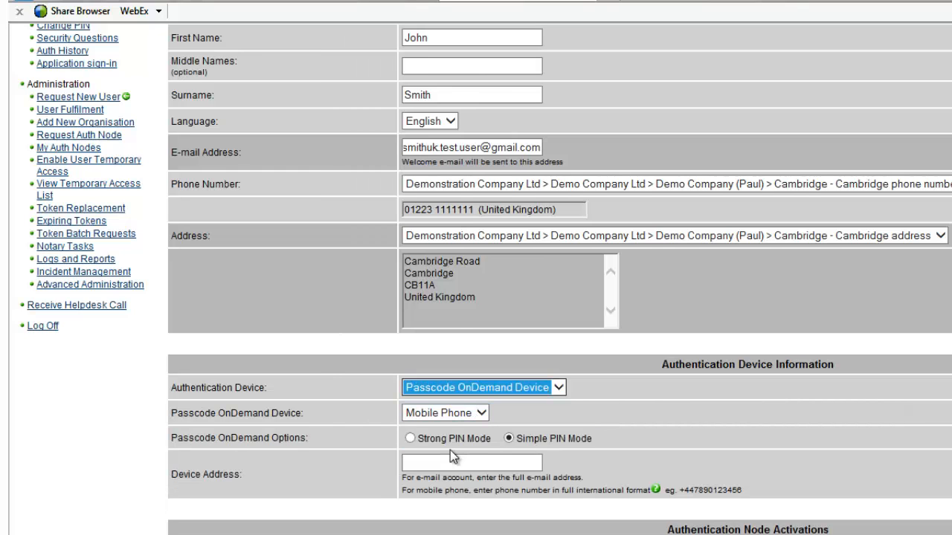
click(409, 438)
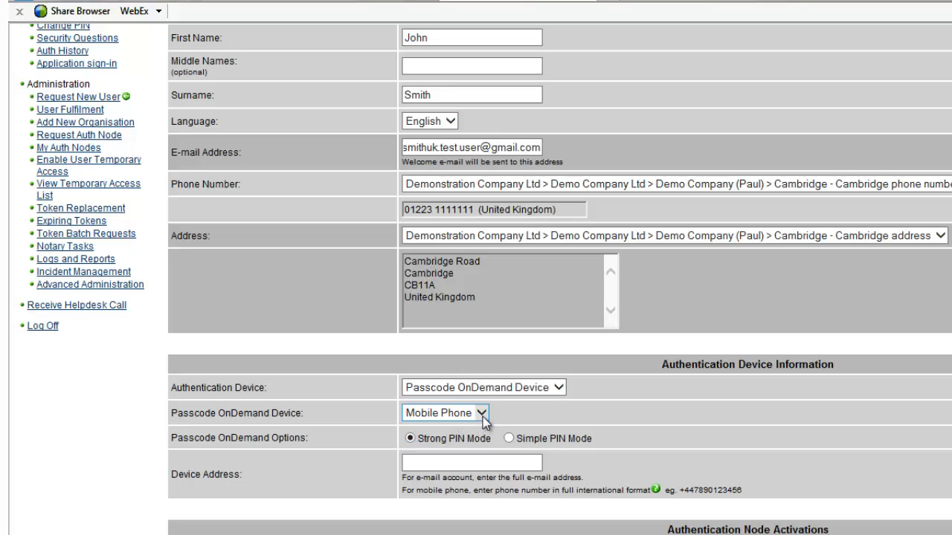
click(483, 417)
click(508, 414)
Enter the user's mobile phone number in full international format as the device address.
click(426, 466)
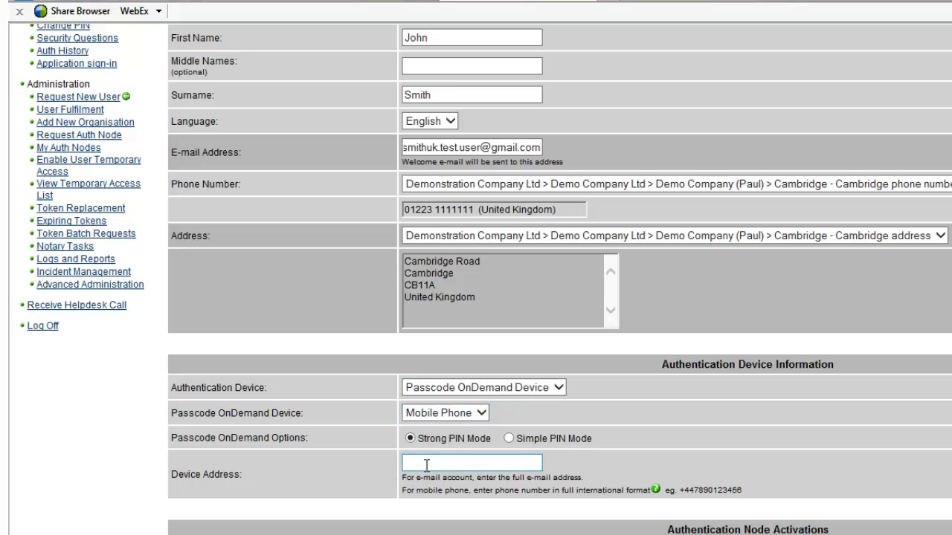
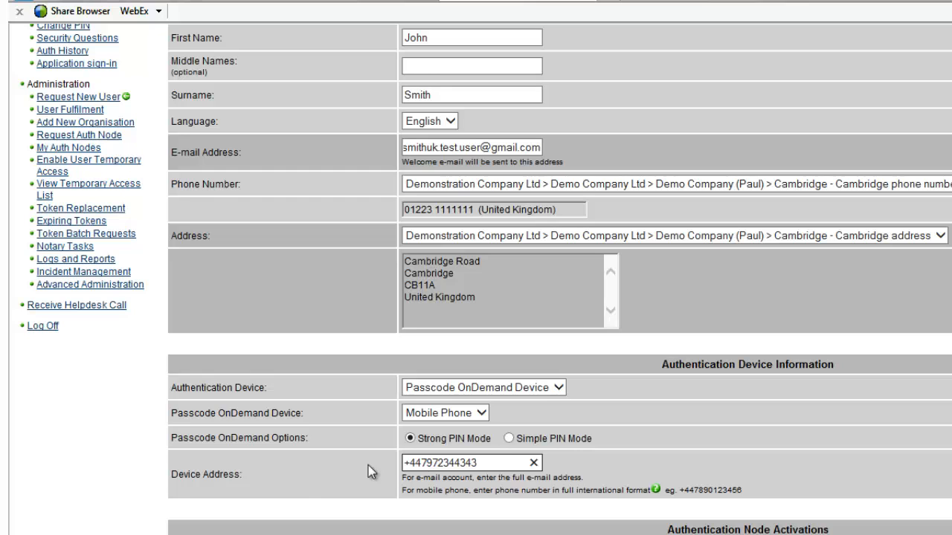
click(294, 487)
Activate the Demo Juniper authentication node with the user's username and submit the new user request.
scroll(294, 487, down, 3)
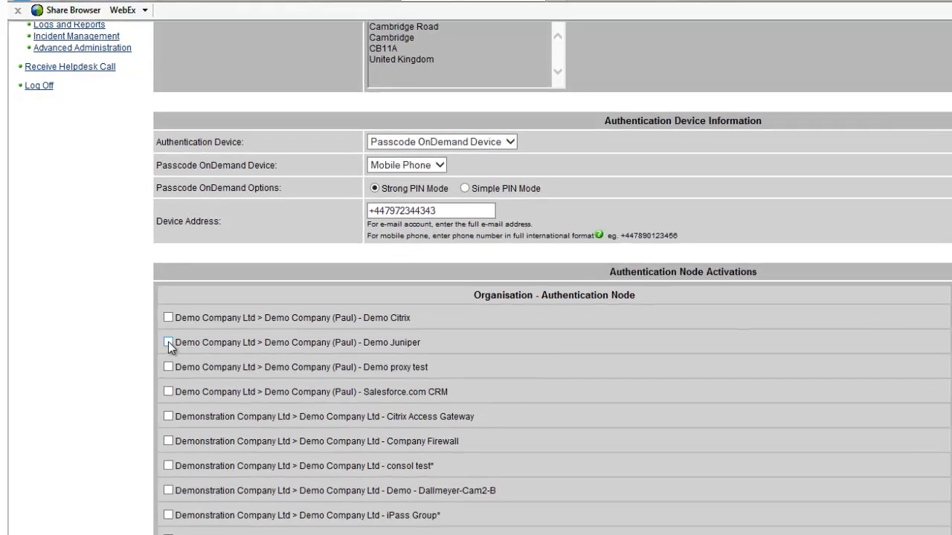
click(168, 342)
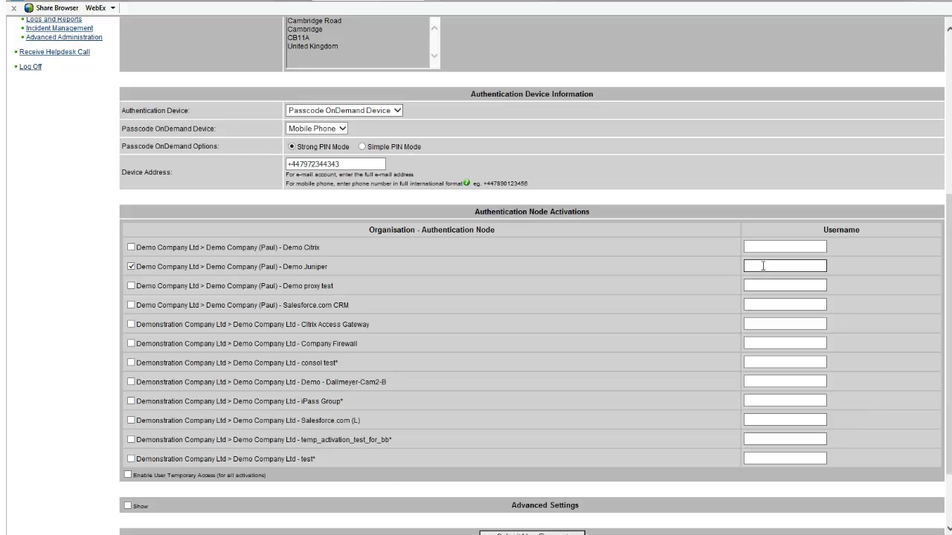
text(jsmith)
scroll(614, 313, down, 2)
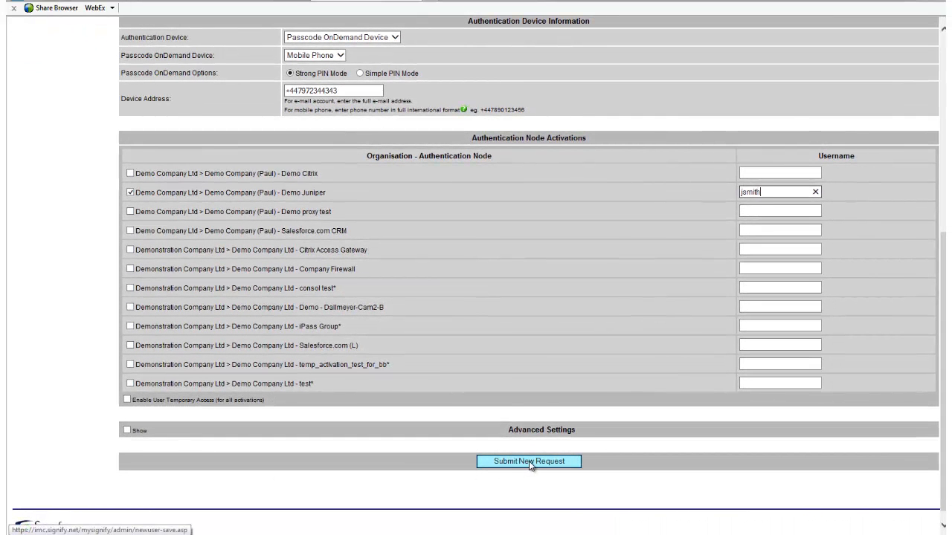
click(528, 461)
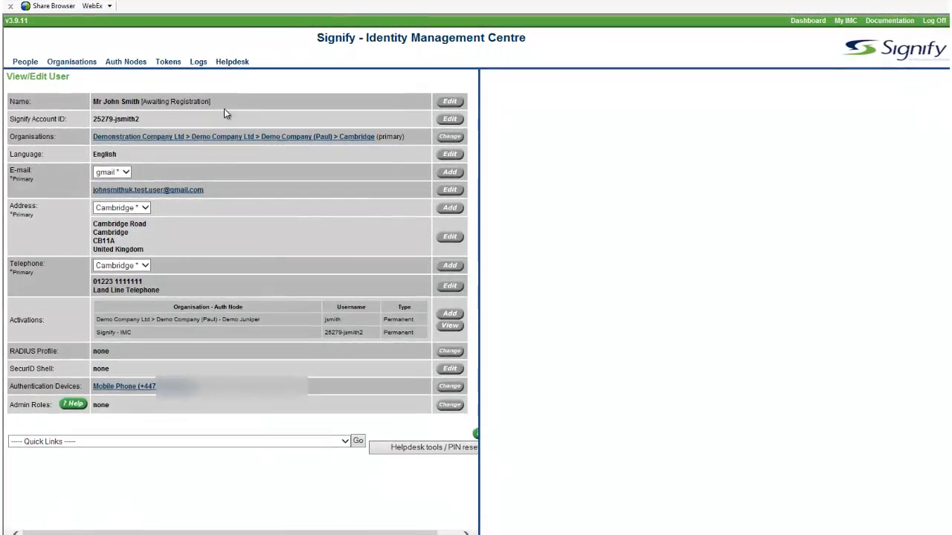
Review the new user's registration status, node activations and available quick links in the user record.
drag(211, 103, 180, 108)
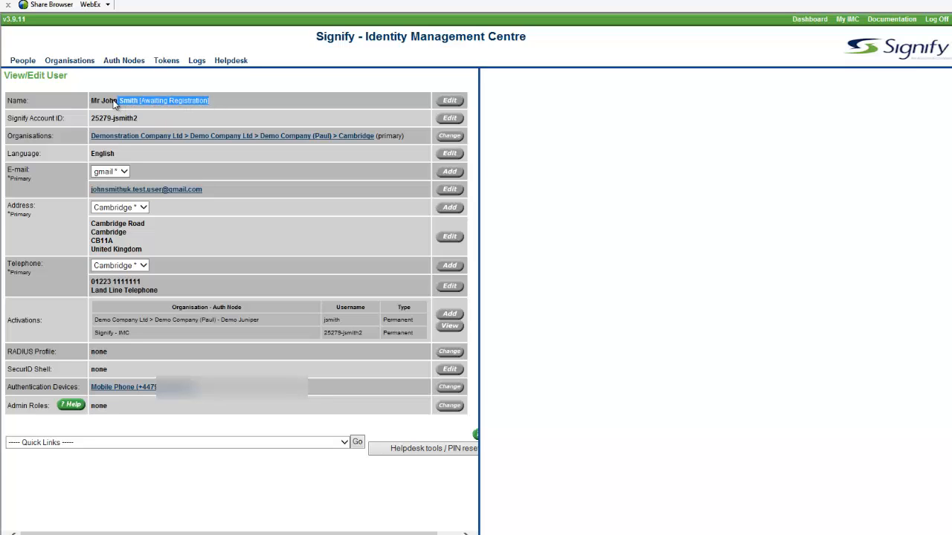
drag(113, 104, 91, 104)
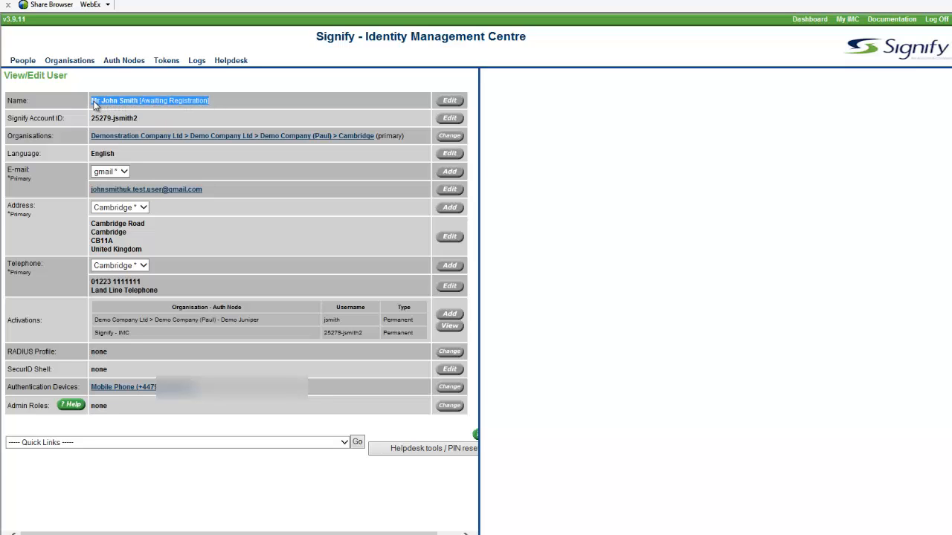
click(321, 207)
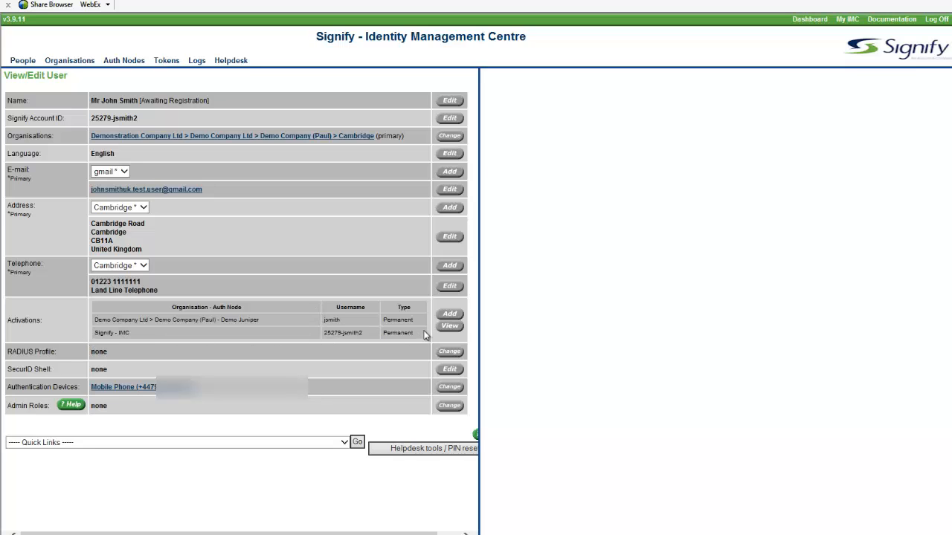
drag(425, 335, 114, 315)
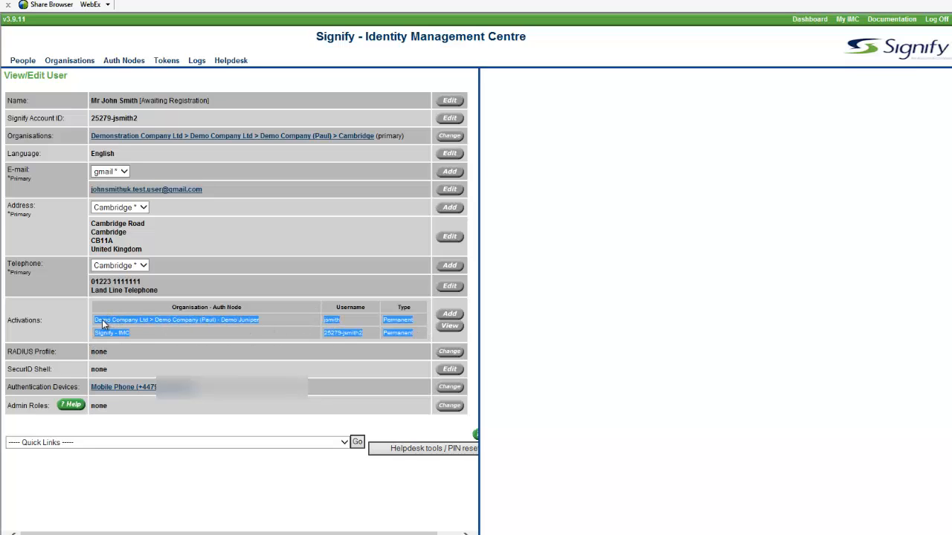
click(263, 335)
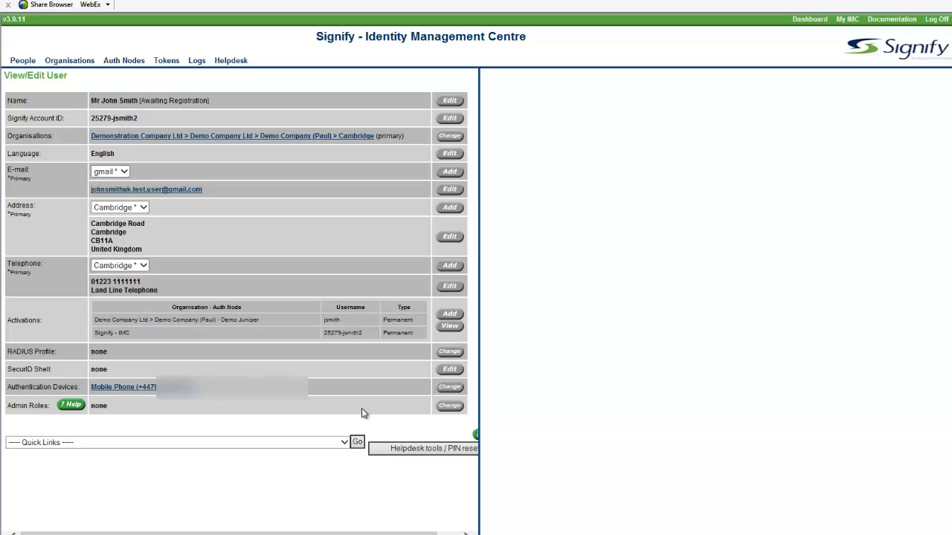
click(343, 443)
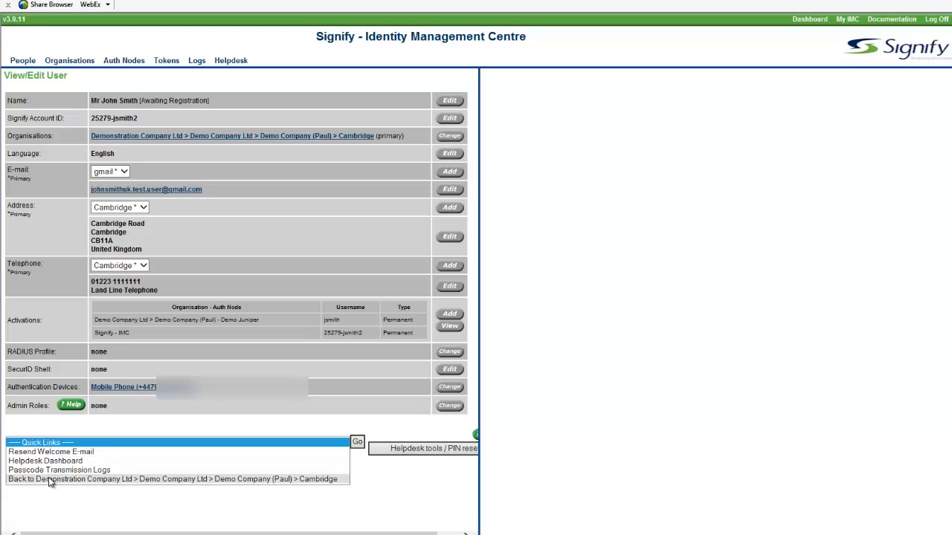
click(84, 514)
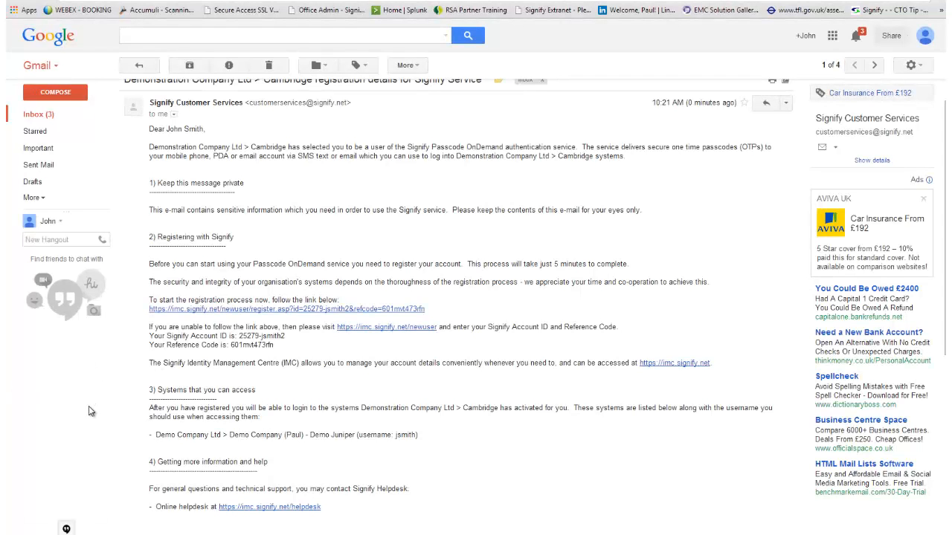
Look through the Signify registration e-mail and follow its link to start the registration process.
scroll(535, 300, up, 1)
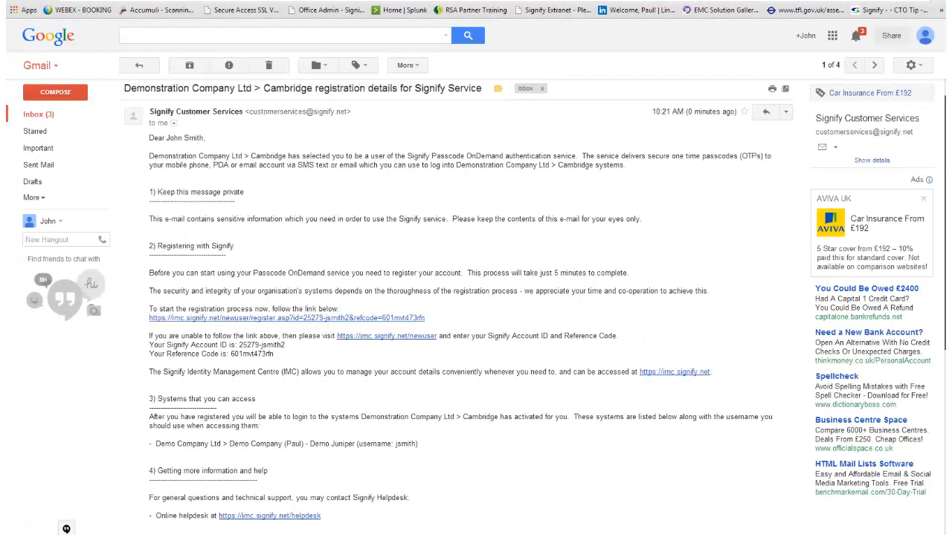
scroll(476, 307, down, 1)
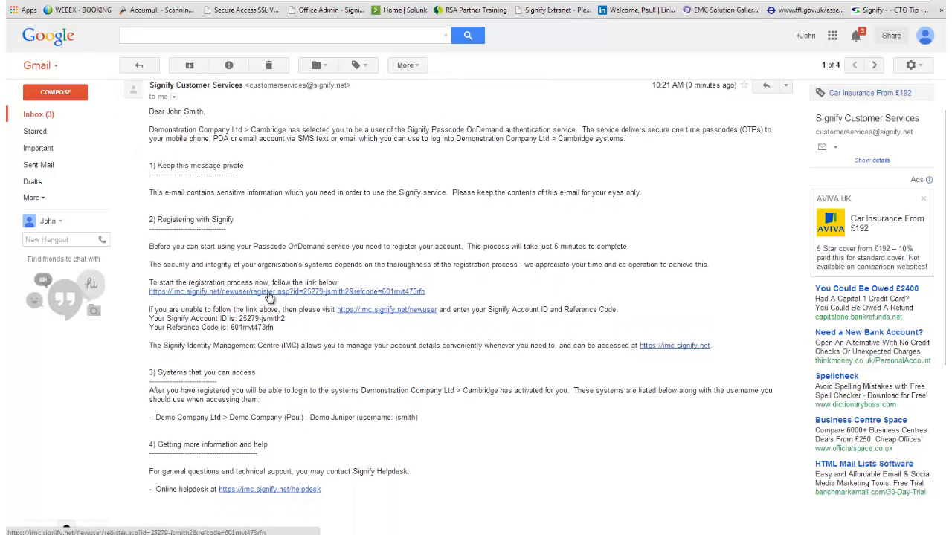
click(270, 293)
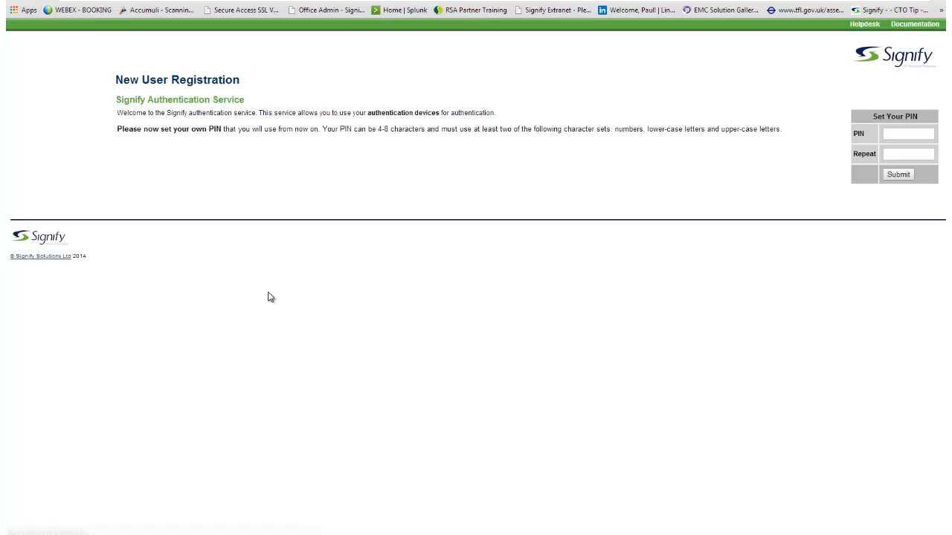
Set the new user's own secret PIN, repeat it for confirmation, and submit it.
click(889, 135)
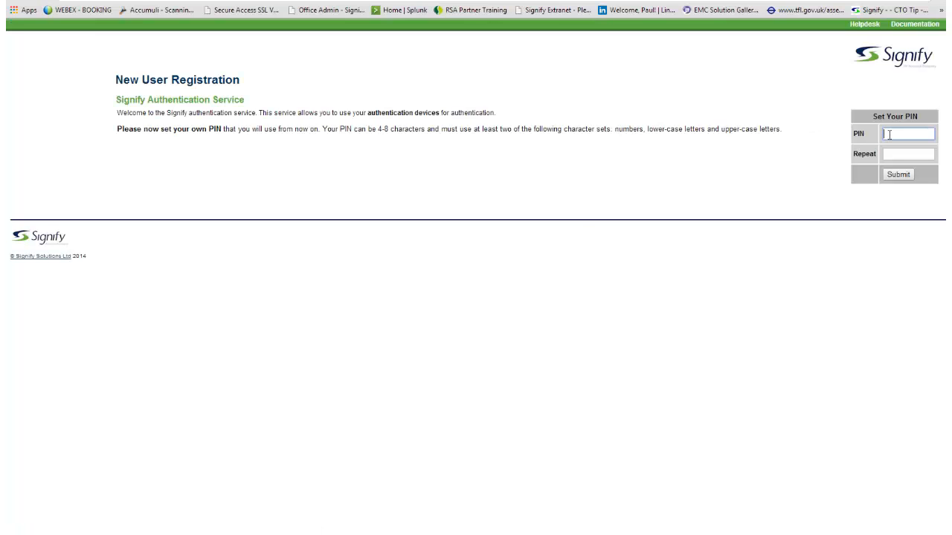
text(******)
click(889, 152)
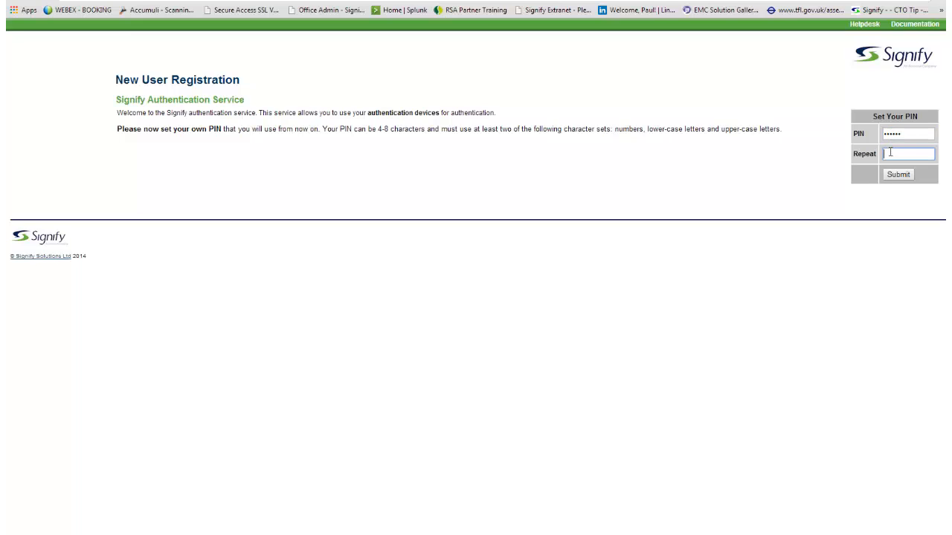
text(*****)
click(900, 176)
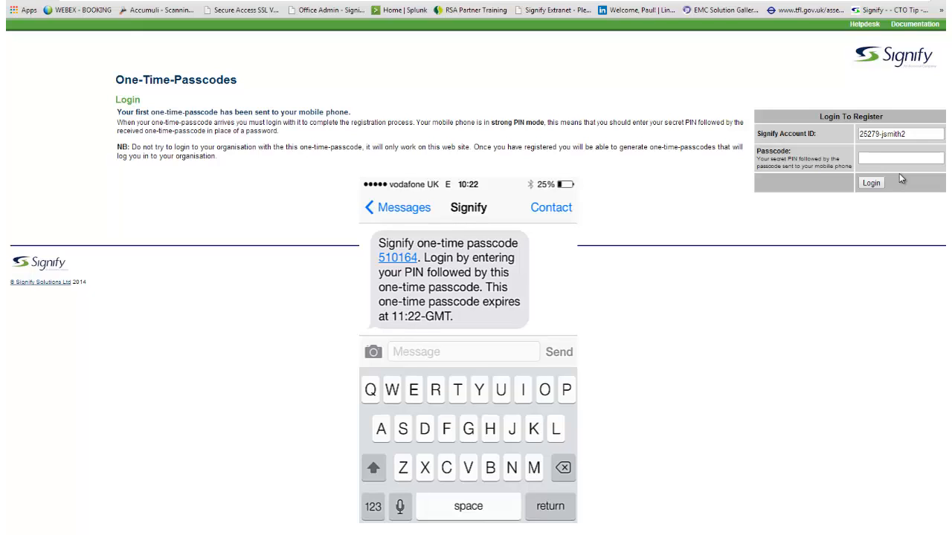
Log in to register with the secret PIN followed by the one-time passcode sent to the mobile phone.
click(872, 158)
text(•••)
text(••)
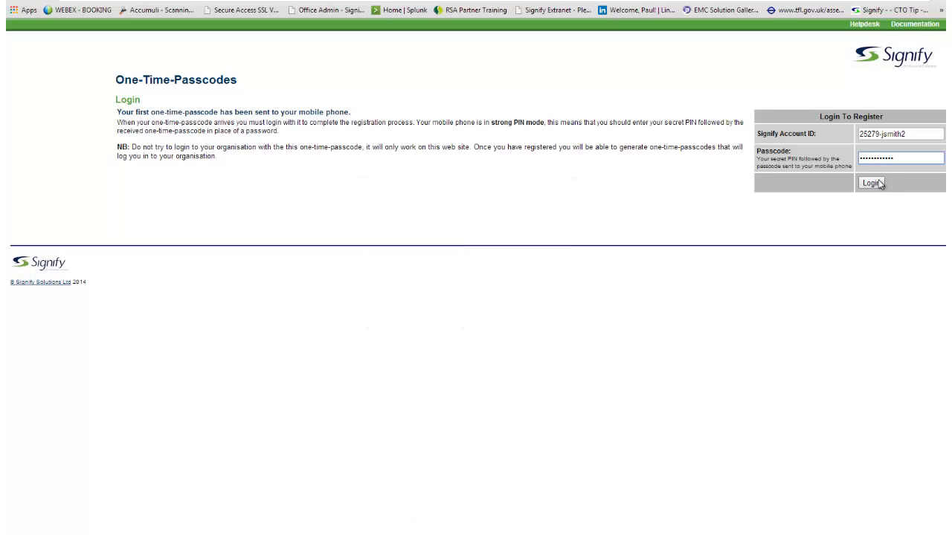
click(871, 183)
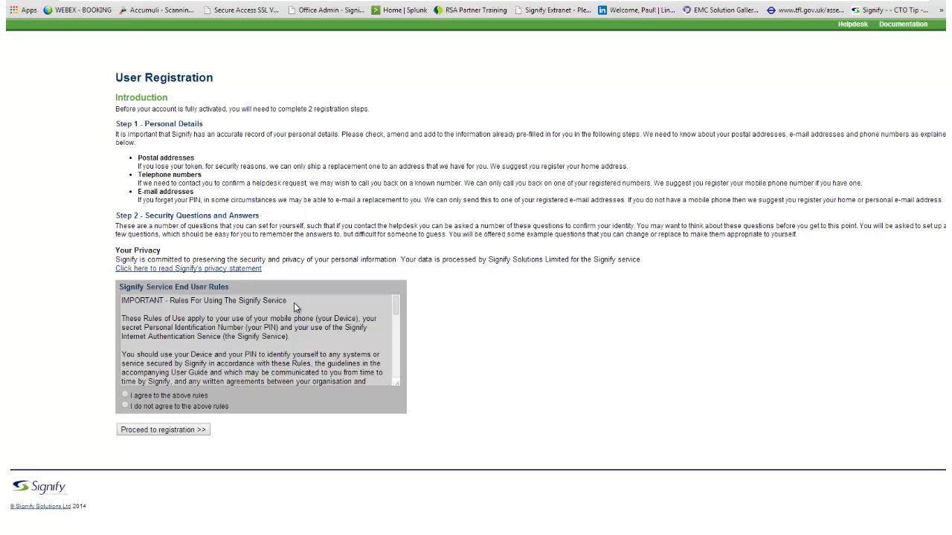
Agree to the Signify Service End User Rules and proceed to registration.
drag(290, 301, 118, 303)
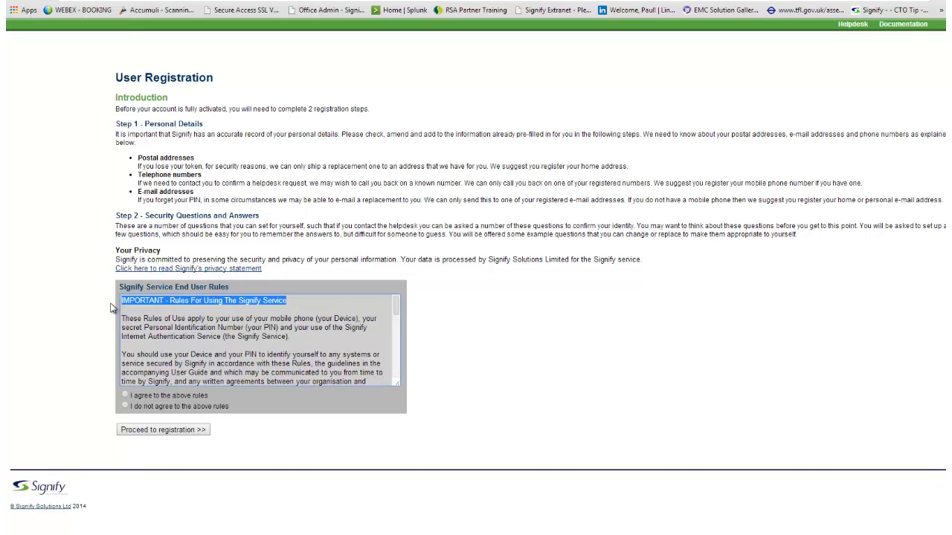
click(90, 327)
click(126, 397)
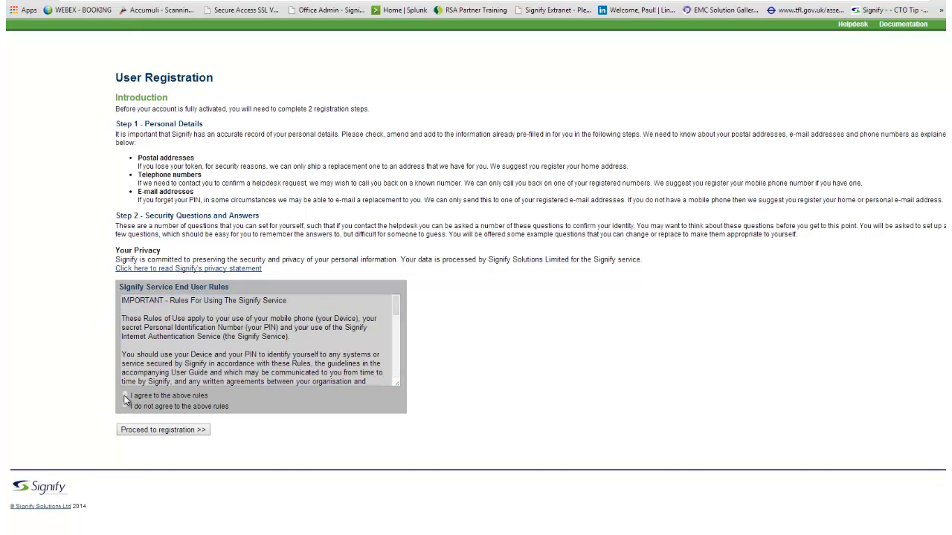
click(157, 431)
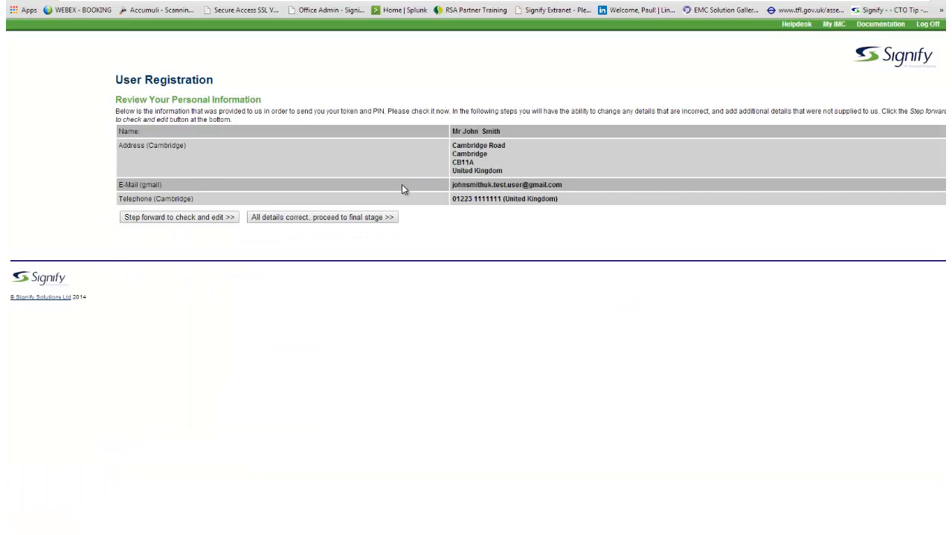
Review the personal information, accept all details as correct, and proceed to the final stage.
drag(591, 191, 451, 129)
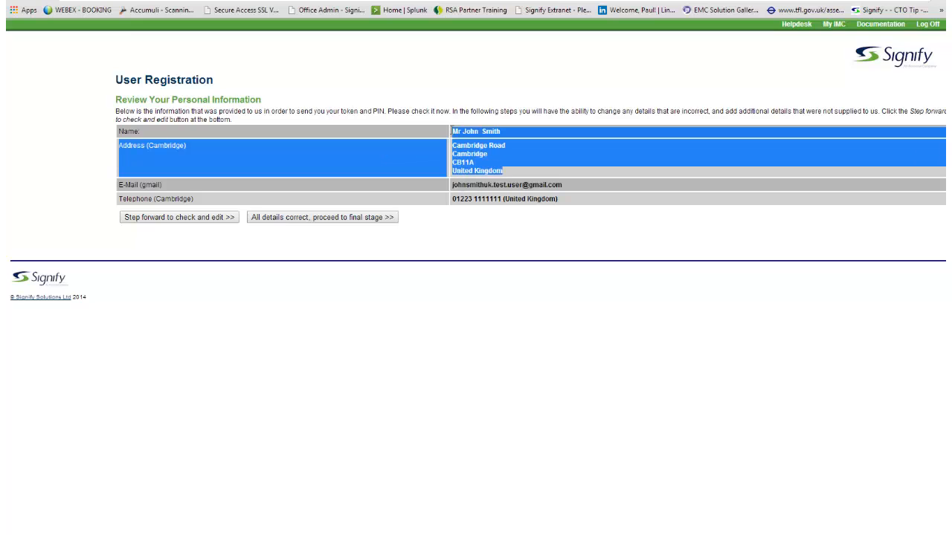
click(499, 240)
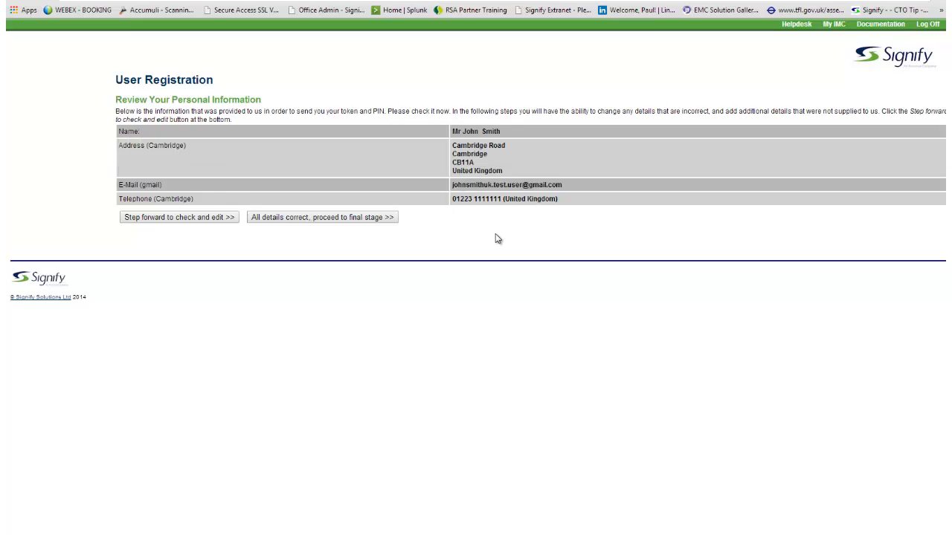
click(290, 217)
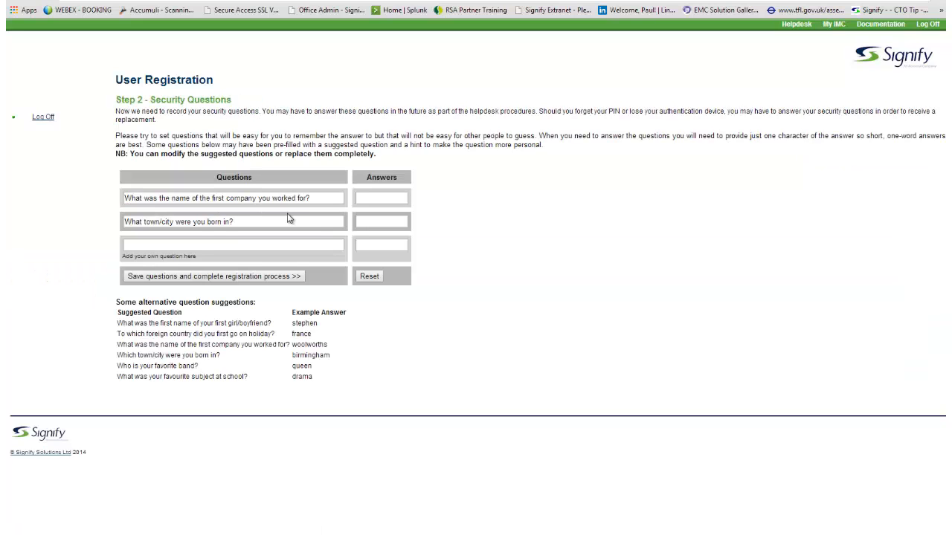
click(365, 198)
key(Tab)
key(Tab)
click(165, 244)
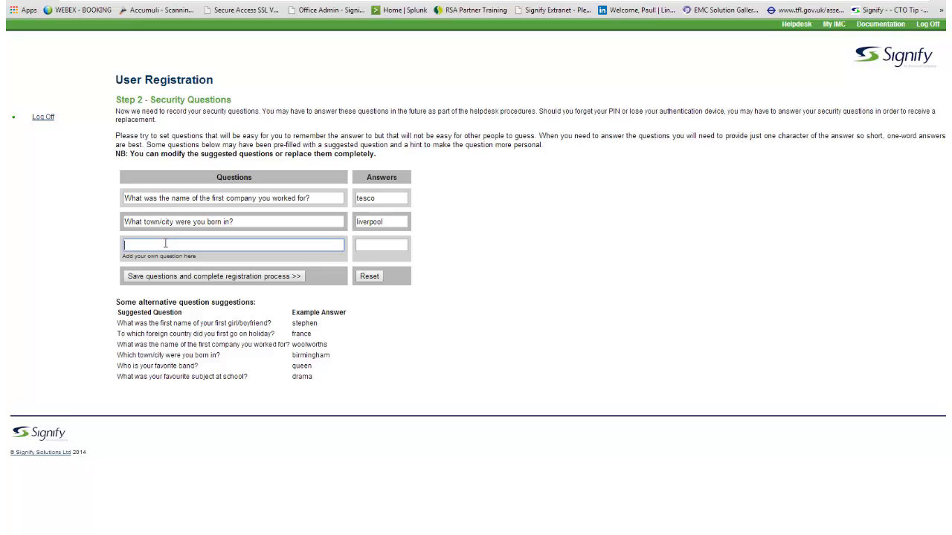
click(370, 246)
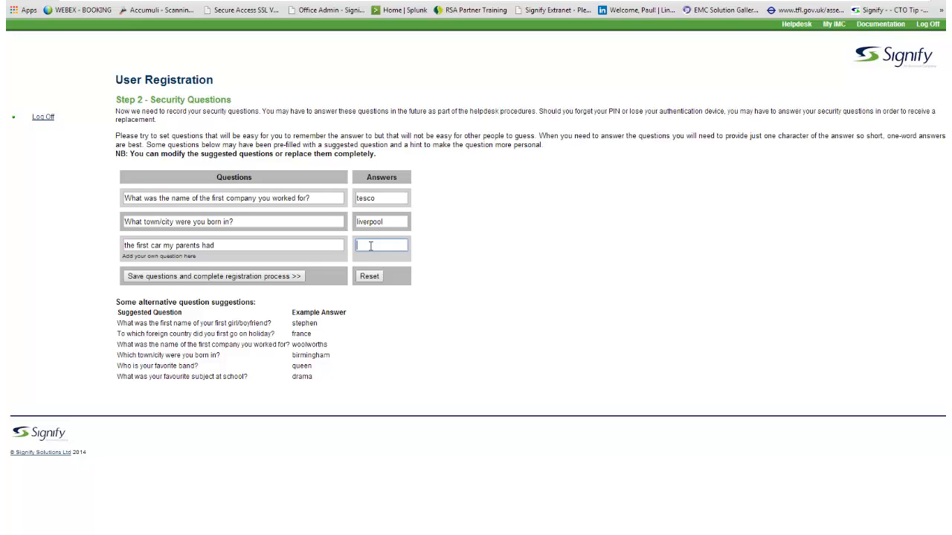
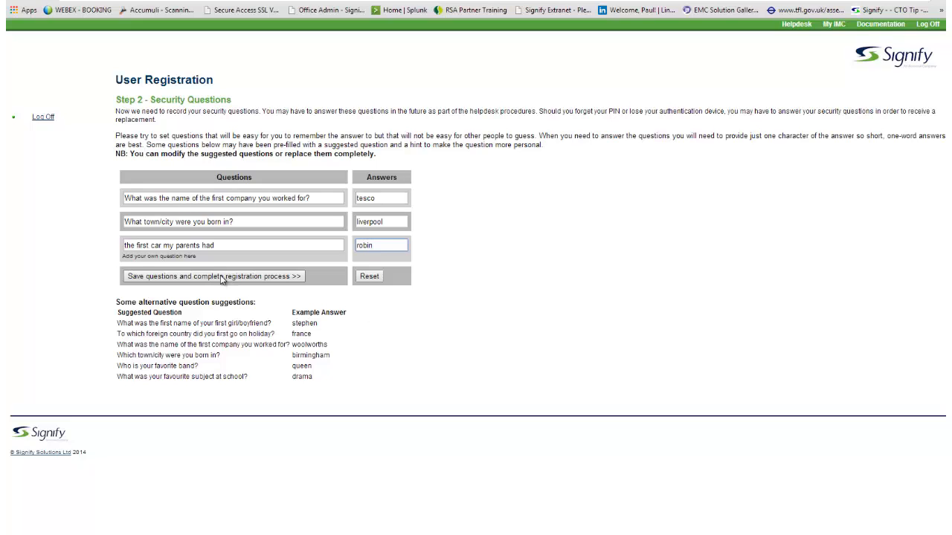
click(221, 276)
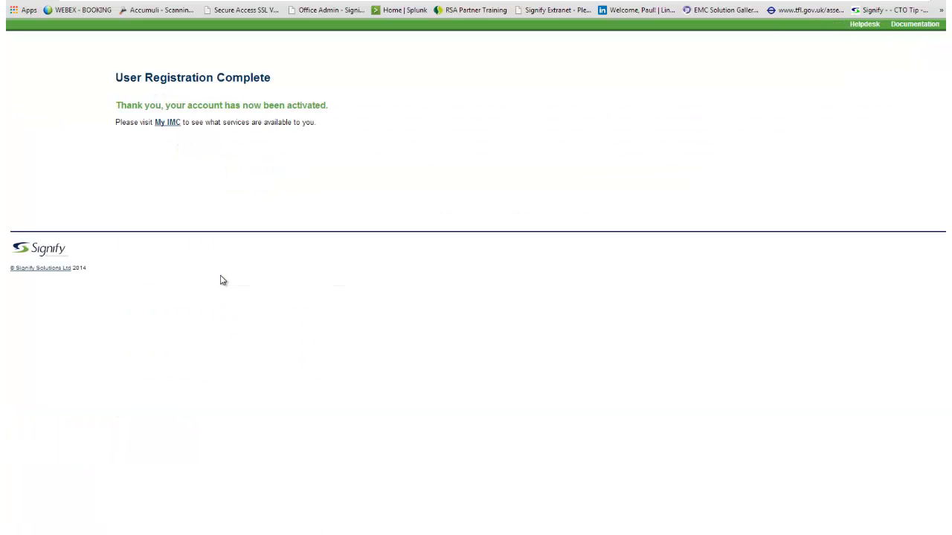
View the User Registrations log in the Identity Management Centre and check the new user's entry and registration date.
click(172, 129)
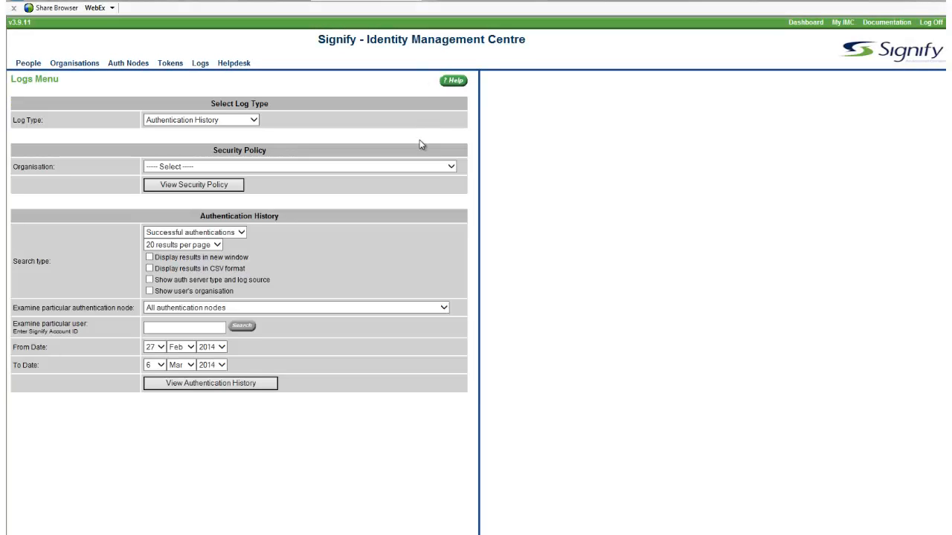
click(254, 121)
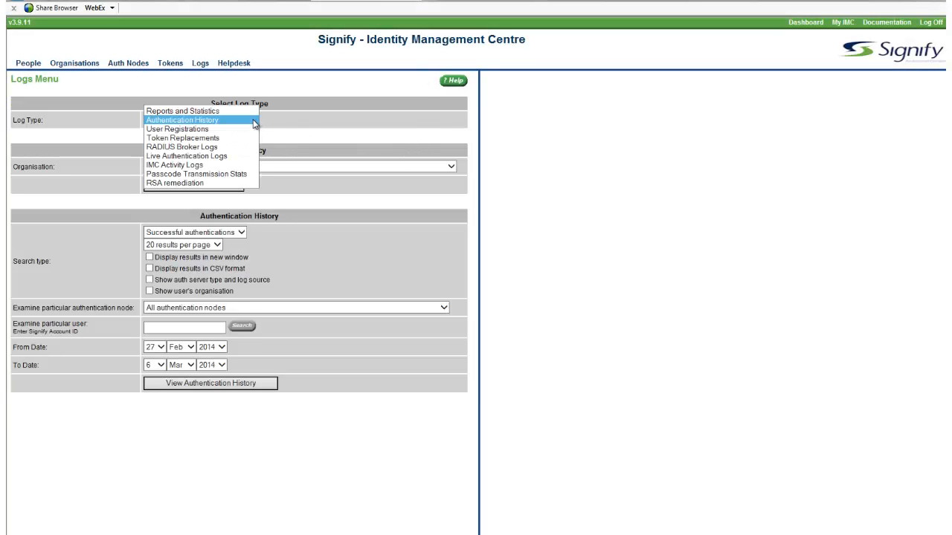
click(204, 130)
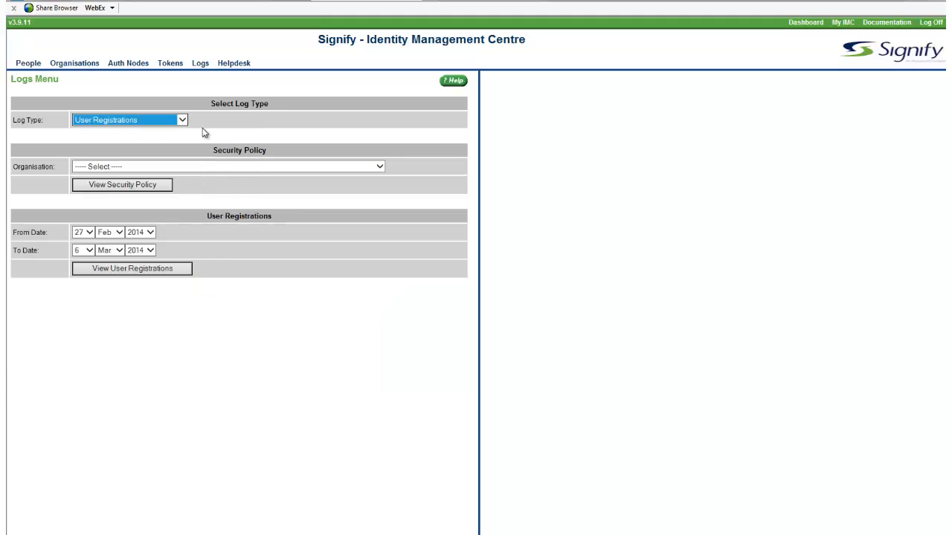
click(111, 273)
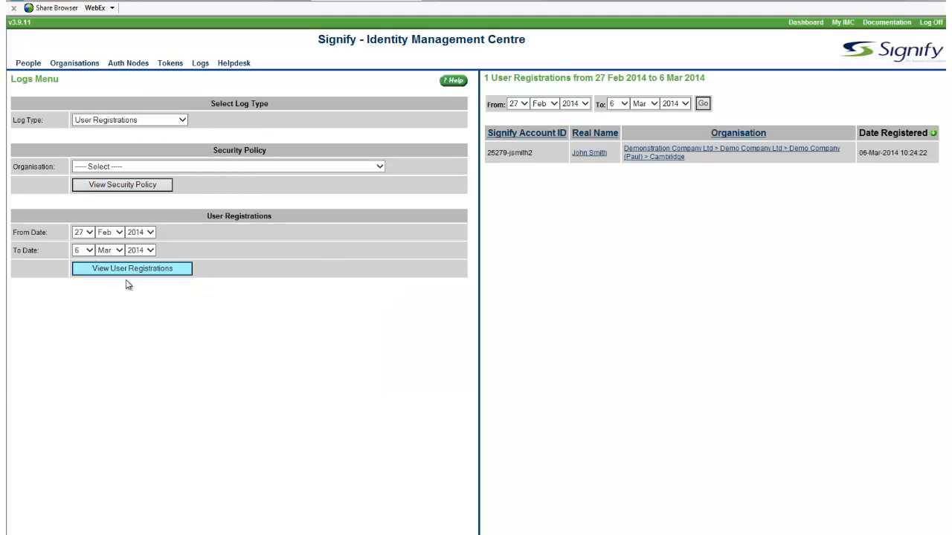
click(589, 154)
drag(934, 158, 862, 164)
click(773, 248)
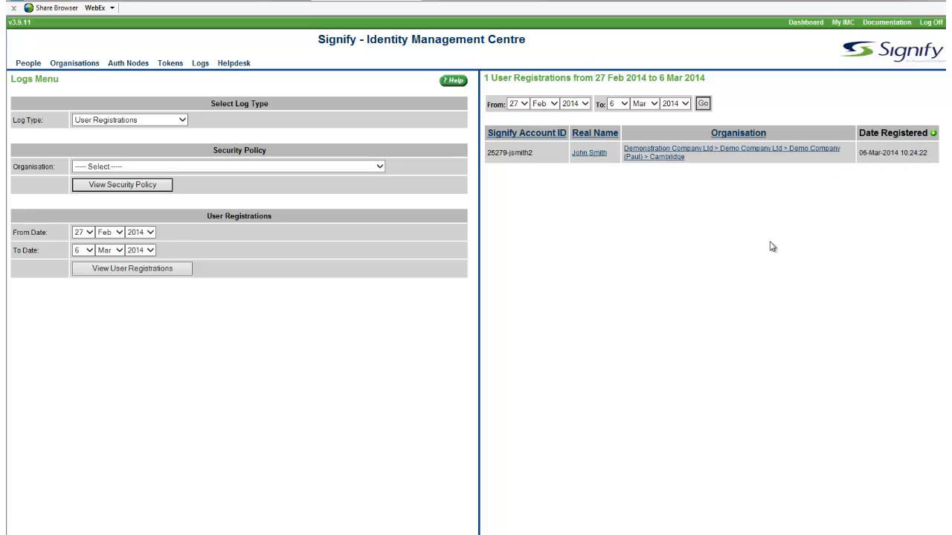
Open the user's record from the registrations list and check the registration status beside the name.
click(597, 158)
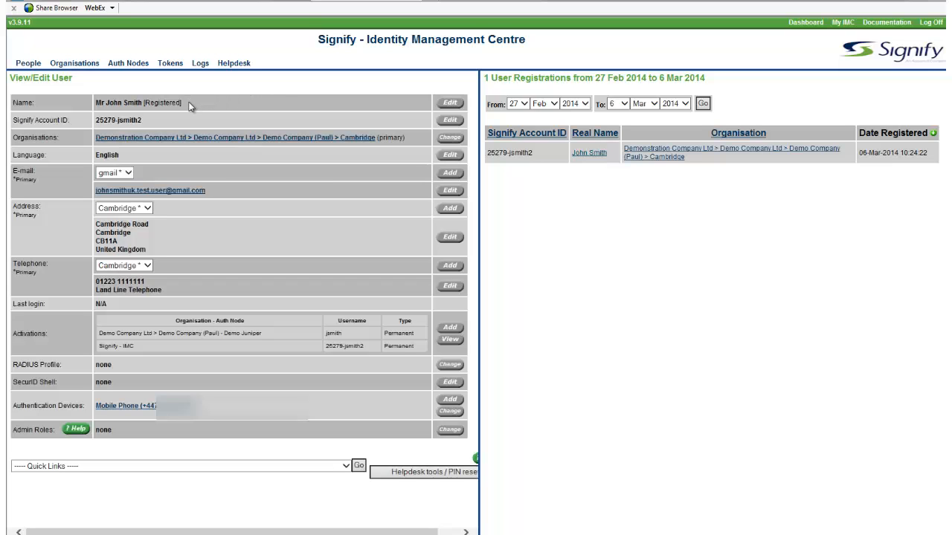
drag(189, 107, 102, 110)
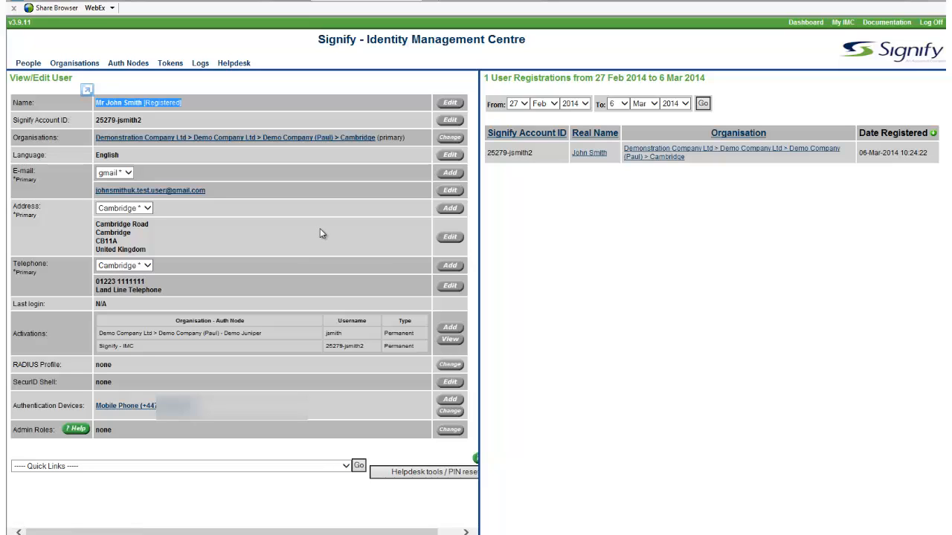
click(319, 234)
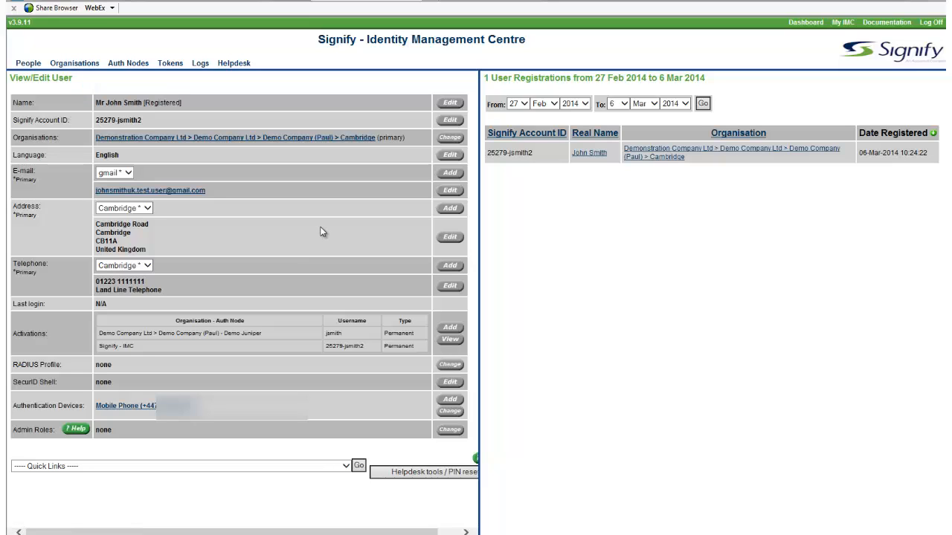
Open the Passcode Transmission Logs for the registered user.
click(346, 466)
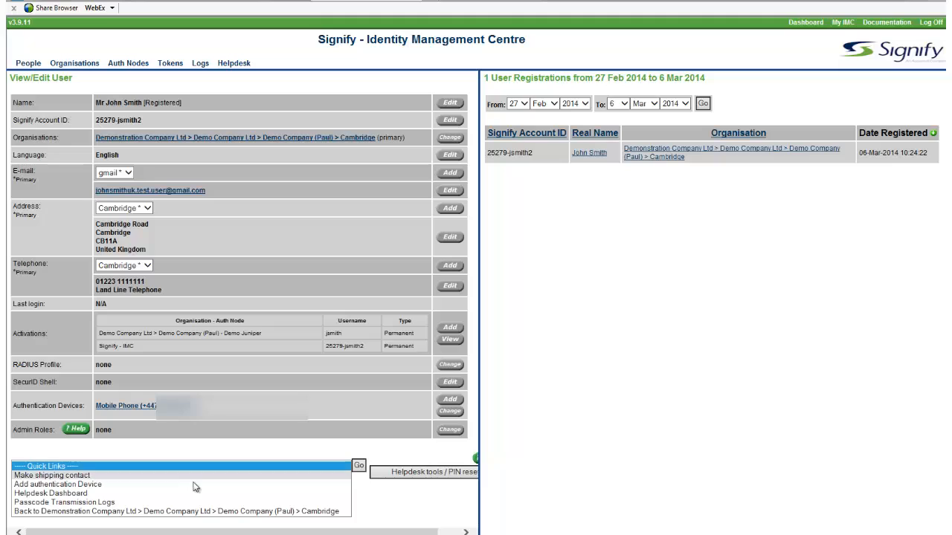
click(111, 505)
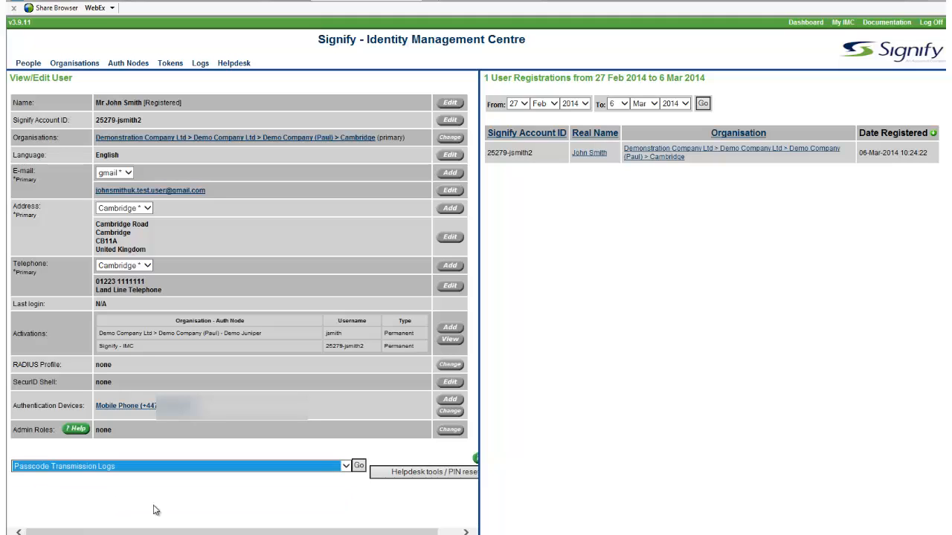
click(360, 469)
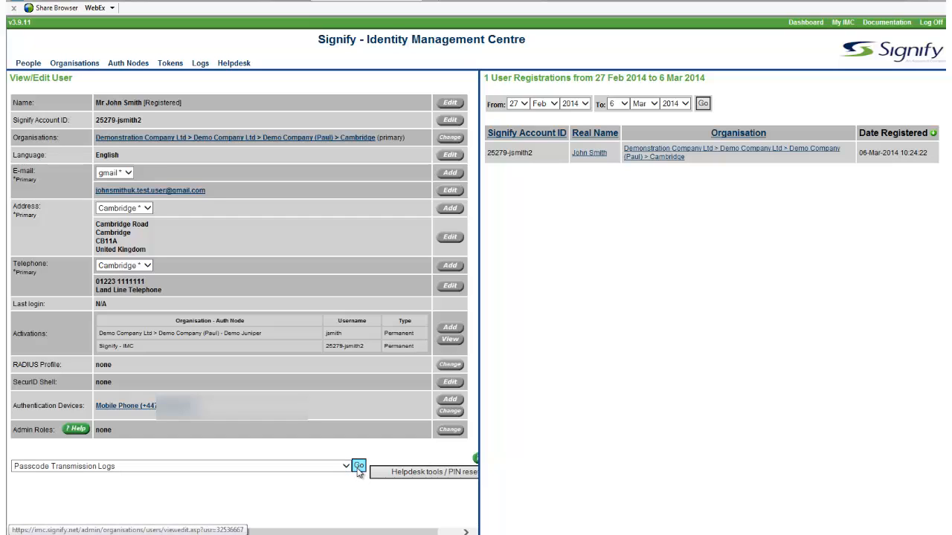